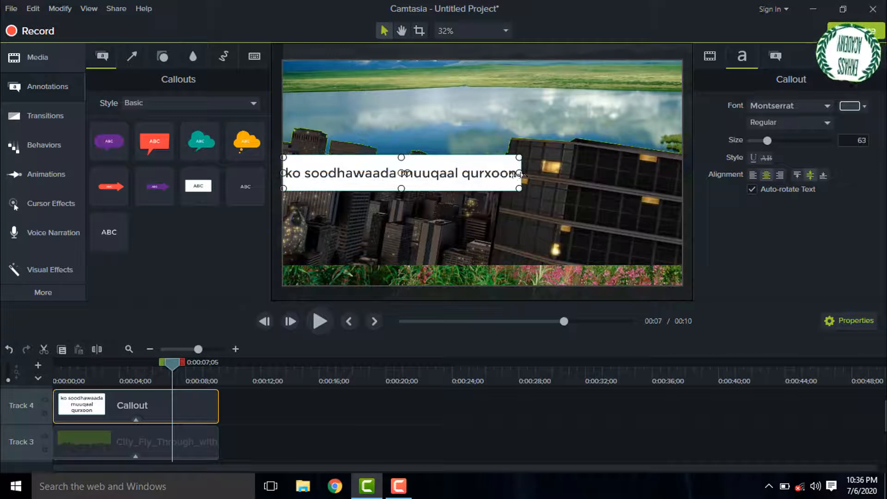
# - Widen the text callout across most of the canvas and set its fill opacity to 93% and outline opacity to 95%
pyautogui.moveTo(519, 172); pyautogui.dragTo(666, 181)
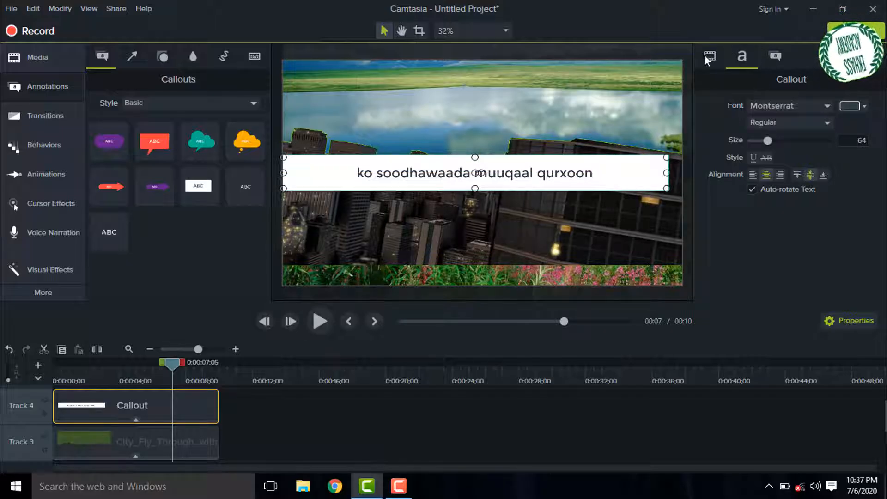
pyautogui.click(777, 57)
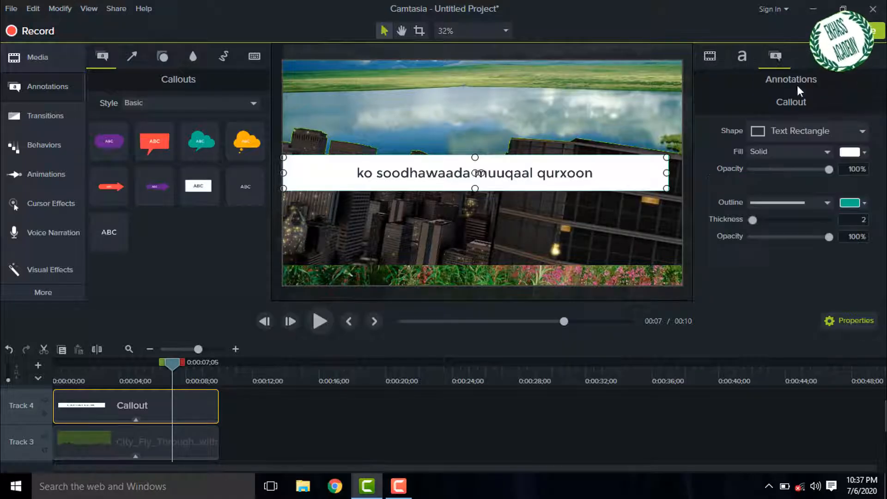
pyautogui.moveTo(829, 168); pyautogui.dragTo(818, 168)
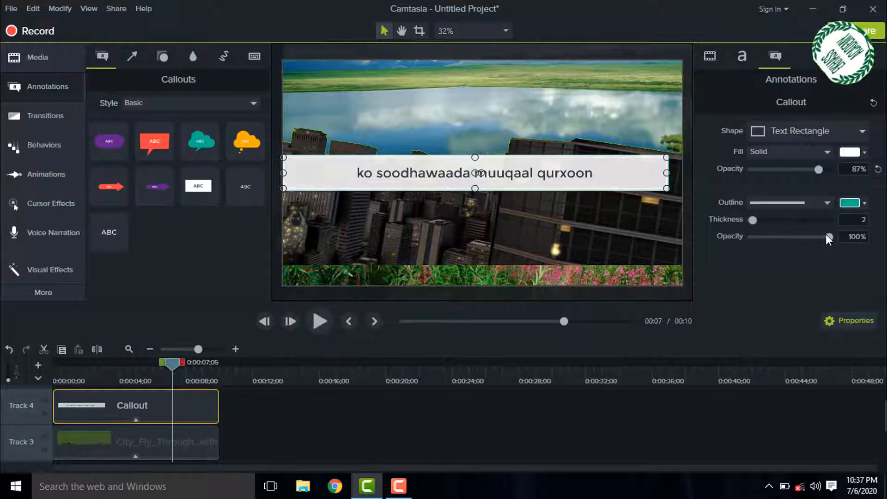
pyautogui.moveTo(825, 235); pyautogui.dragTo(822, 236)
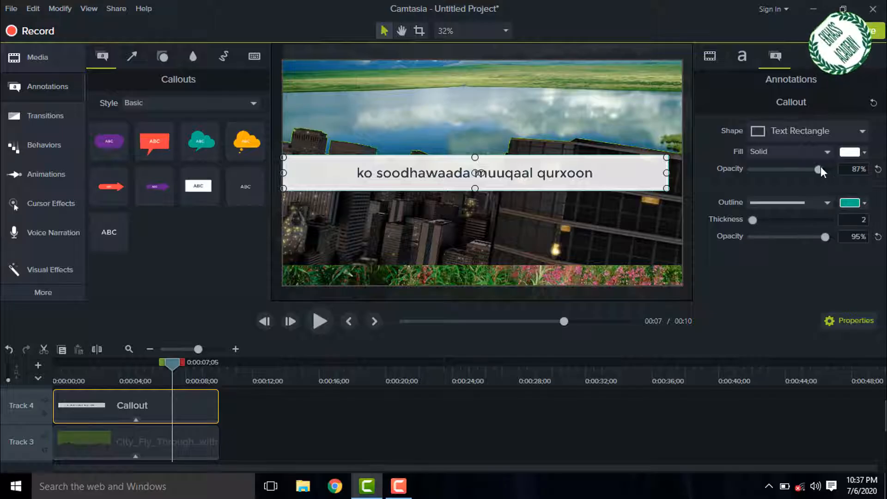
pyautogui.moveTo(819, 167)
pyautogui.mouseDown()
pyautogui.moveTo(776, 170)
pyautogui.moveTo(825, 167)
pyautogui.mouseUp()
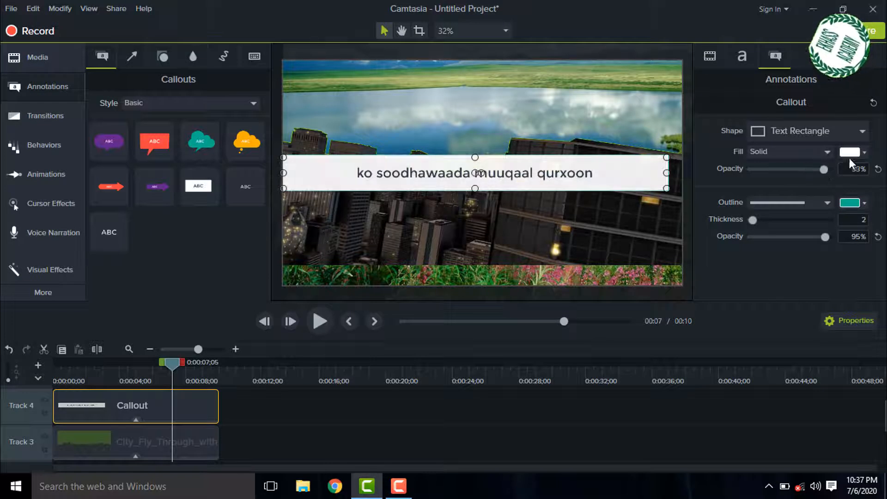
# - Change the callout's fill colour to yellow and lower the fill opacity to 48%
pyautogui.click(860, 150)
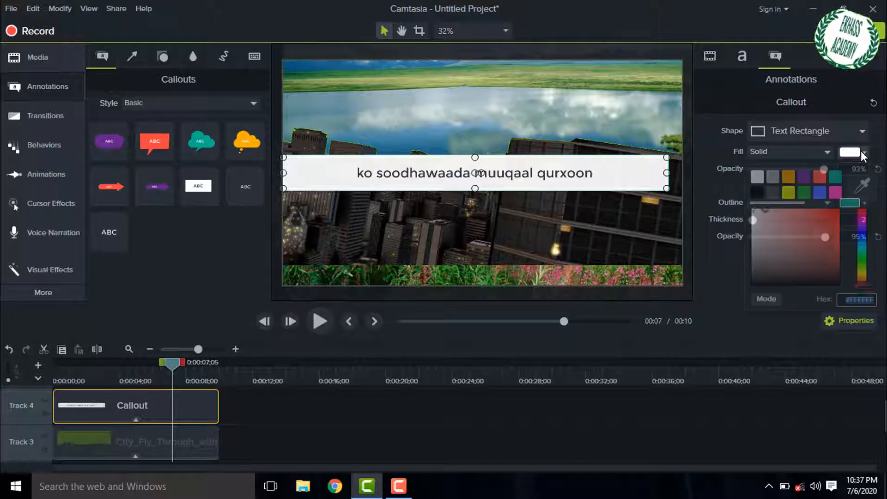
pyautogui.click(785, 193)
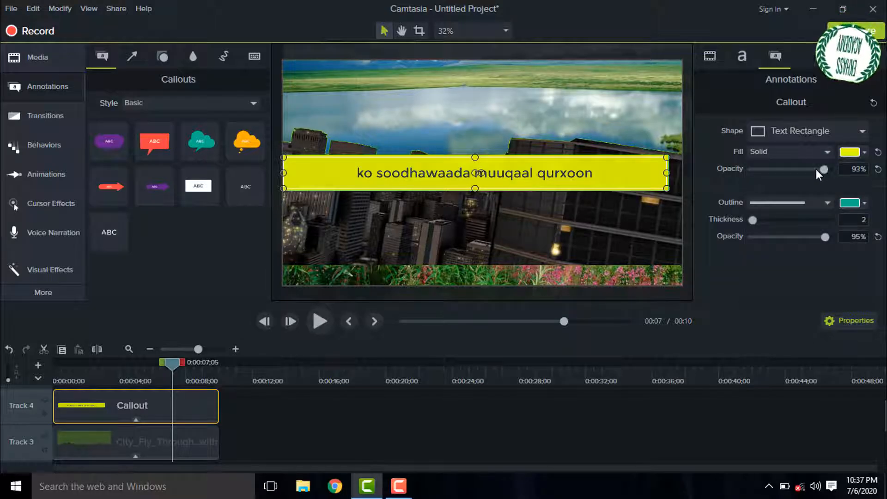
pyautogui.moveTo(824, 169); pyautogui.dragTo(789, 172)
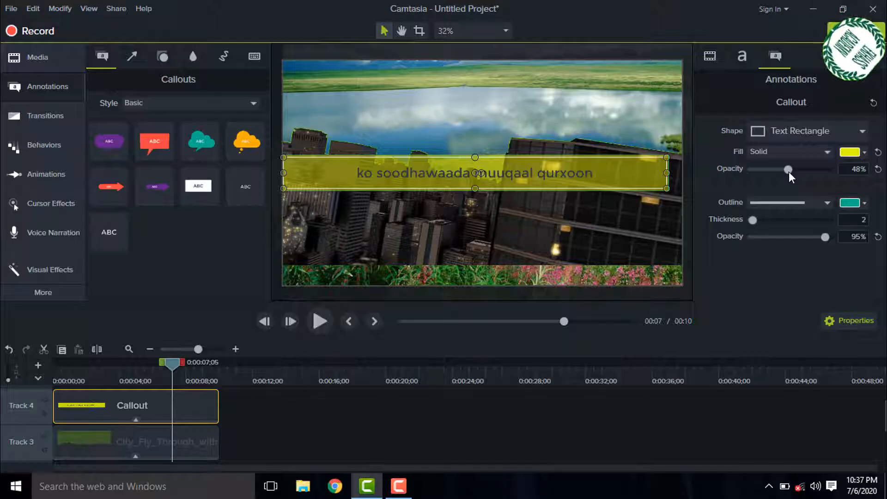
# - Recolour all of the callout's text to orange, #F94F0D
pyautogui.click(742, 56)
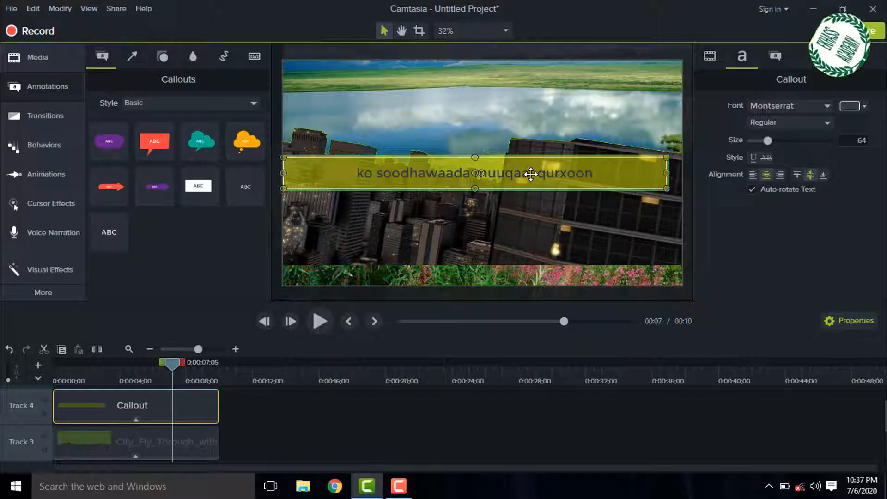
pyautogui.doubleClick(531, 173)
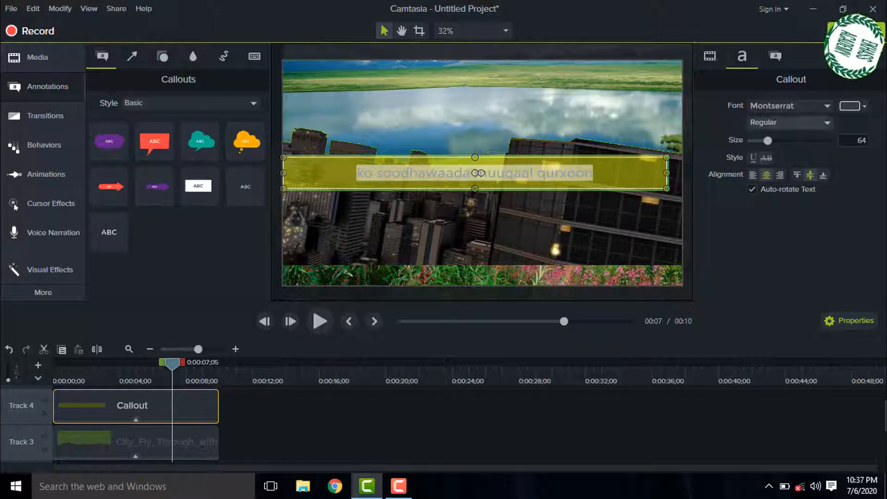
pyautogui.click(864, 107)
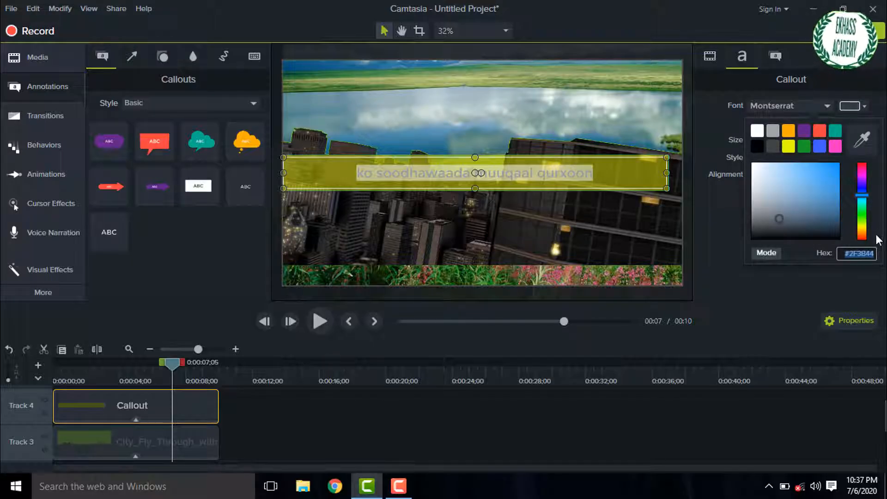
pyautogui.click(862, 239)
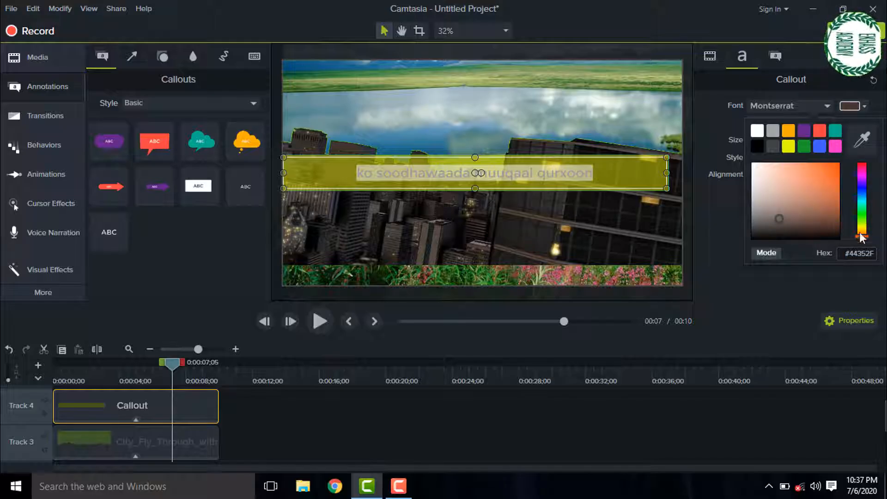
pyautogui.click(836, 164)
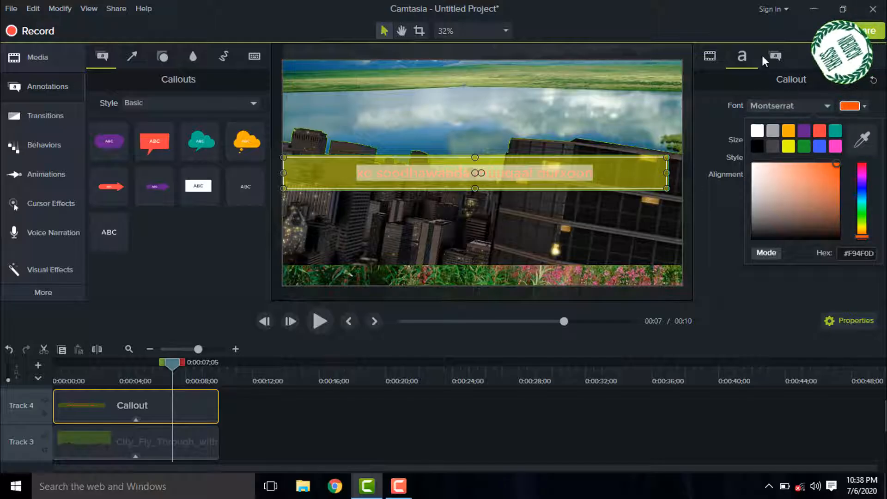
# - Set the callout's text size to 99 and its overall opacity to 80%
pyautogui.click(742, 57)
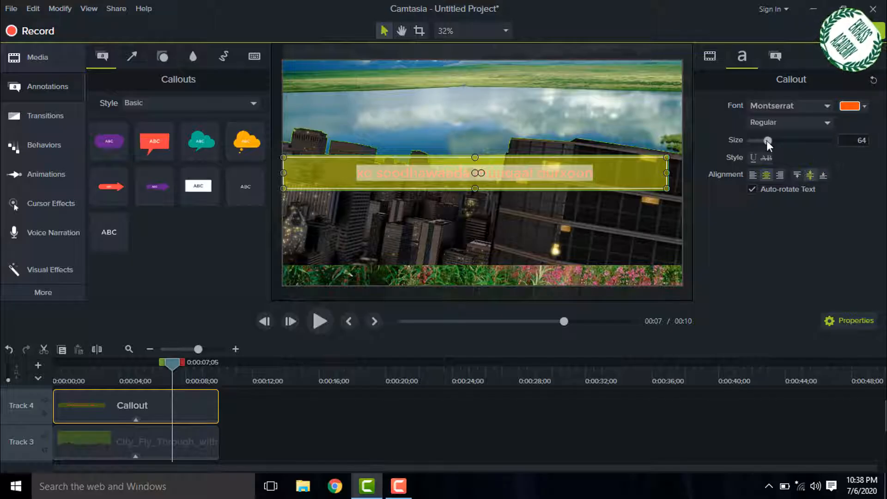
pyautogui.moveTo(766, 139); pyautogui.dragTo(778, 141)
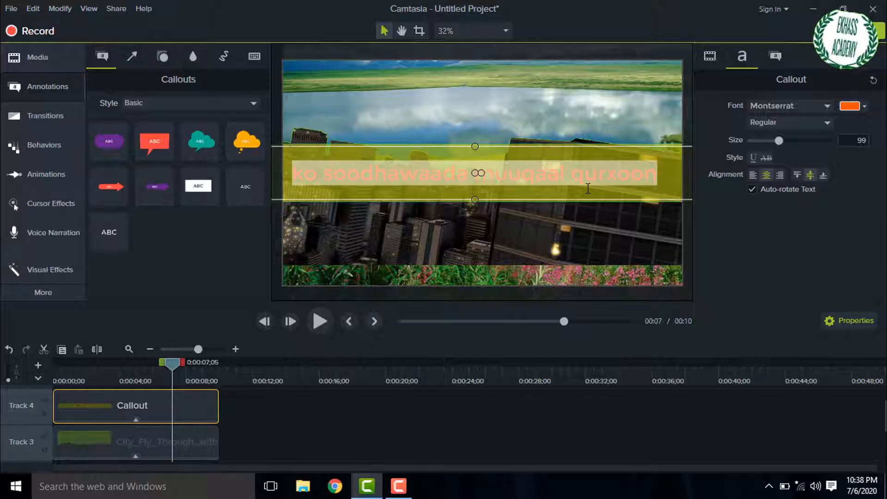
pyautogui.click(708, 58)
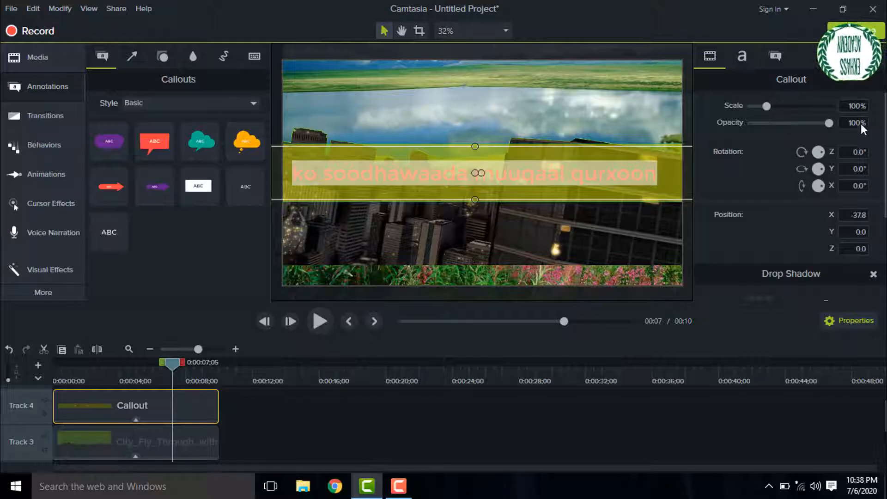
pyautogui.moveTo(828, 123)
pyautogui.mouseDown()
pyautogui.moveTo(787, 123)
pyautogui.moveTo(813, 126)
pyautogui.mouseUp()
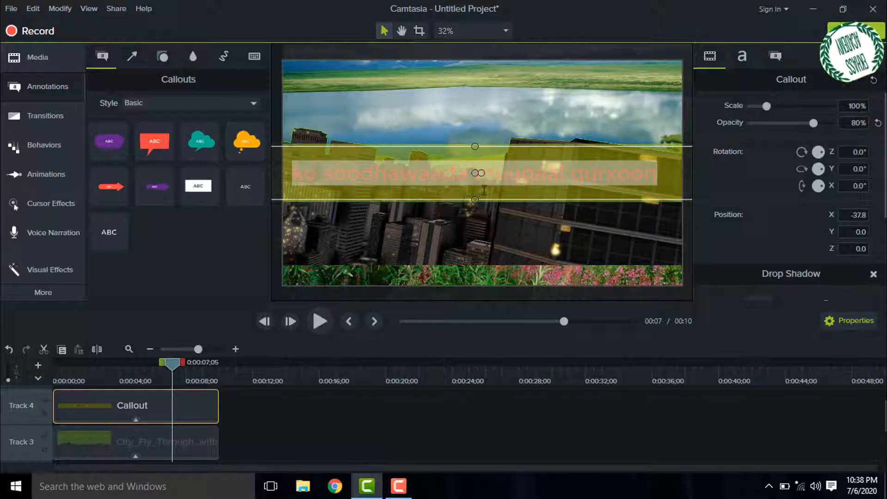
# - Resize the callout into a thin strip along the lower edge of the video, over the grass
pyautogui.moveTo(477, 198); pyautogui.dragTo(475, 285)
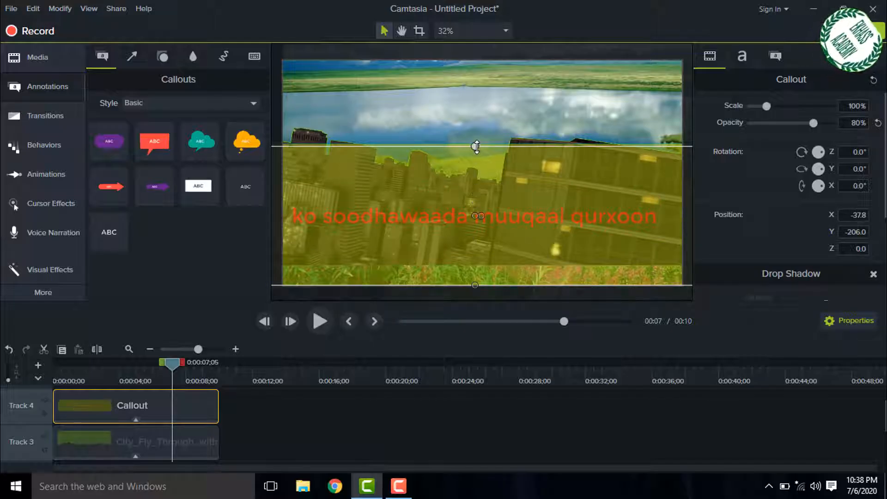
pyautogui.moveTo(472, 199); pyautogui.dragTo(467, 264)
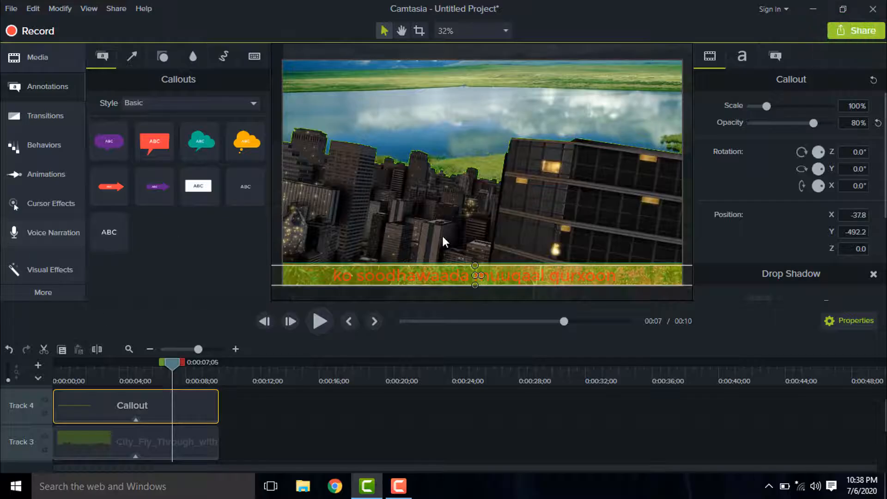
# - Apply the Sliding behavior to the callout clip on Track 4
pyautogui.click(53, 173)
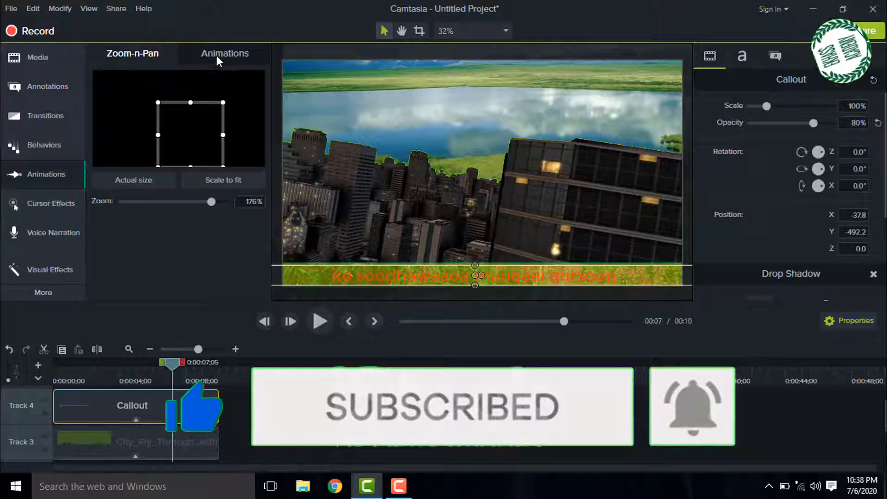
pyautogui.click(218, 53)
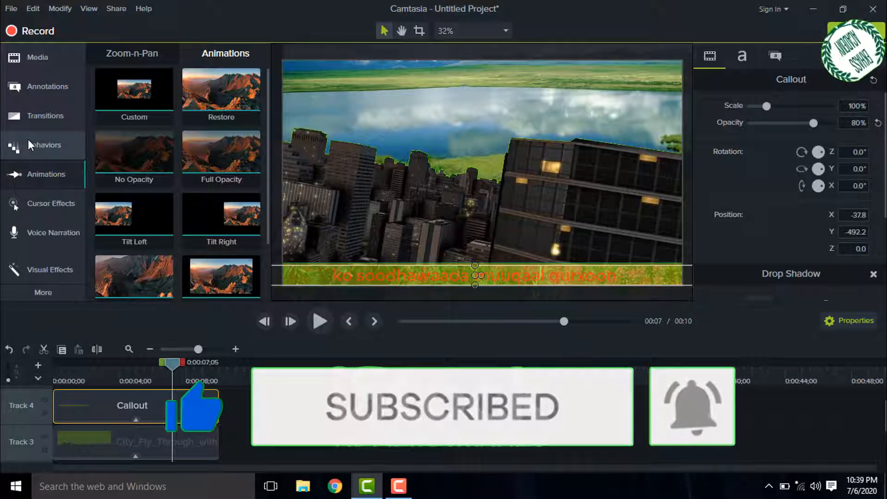
pyautogui.click(46, 113)
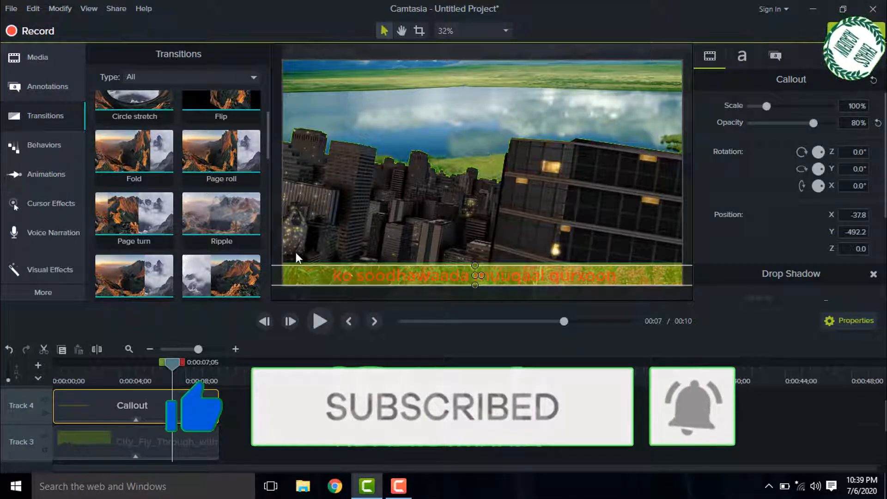
pyautogui.click(57, 145)
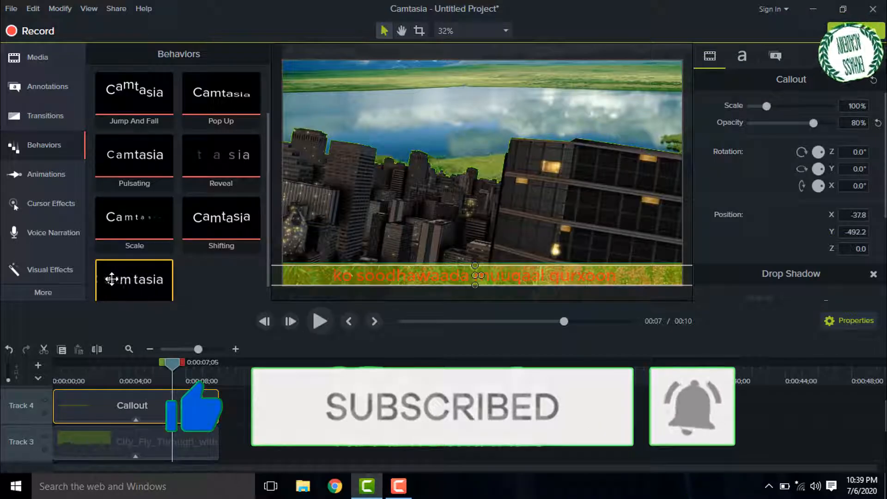
pyautogui.moveTo(121, 279); pyautogui.dragTo(128, 413)
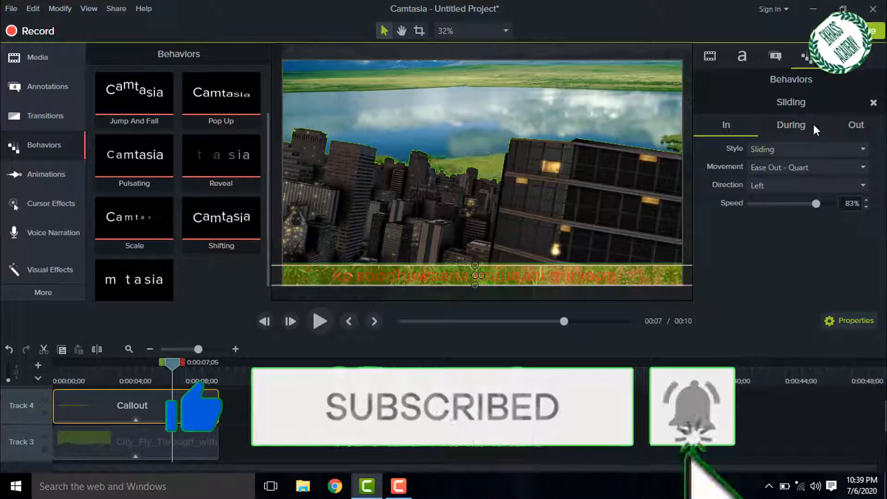
# - Configure the behavior's In phase with the Sliding style, Ease In - Circ movement and Right direction
pyautogui.click(795, 147)
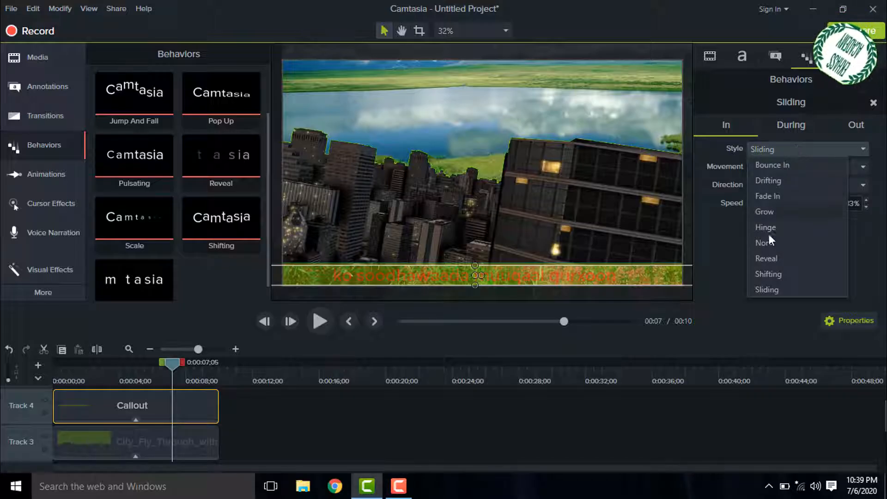
pyautogui.click(763, 289)
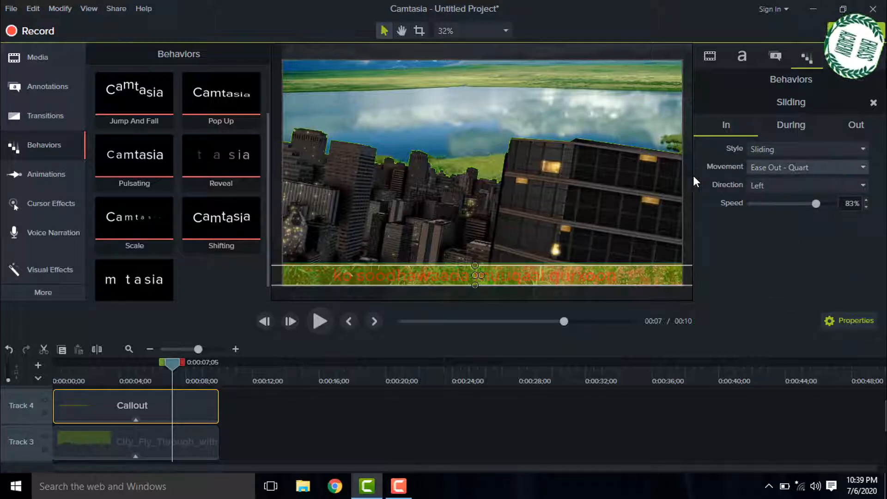
pyautogui.click(842, 165)
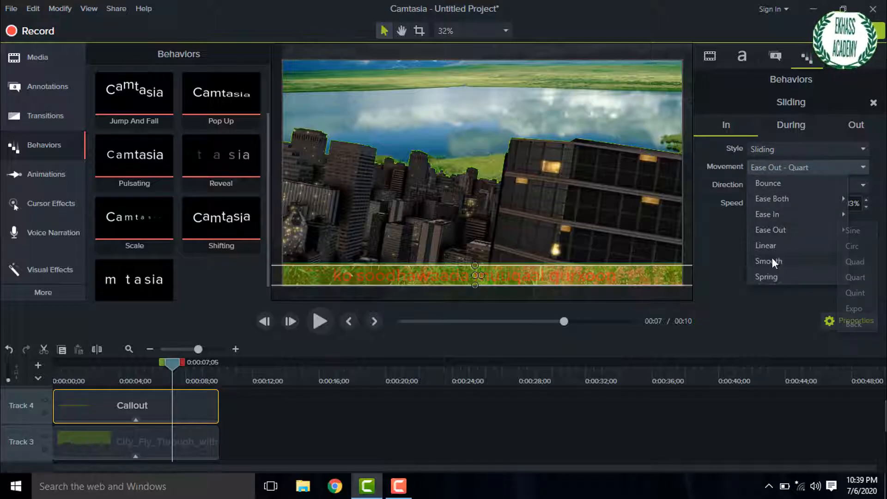
pyautogui.moveTo(769, 227)
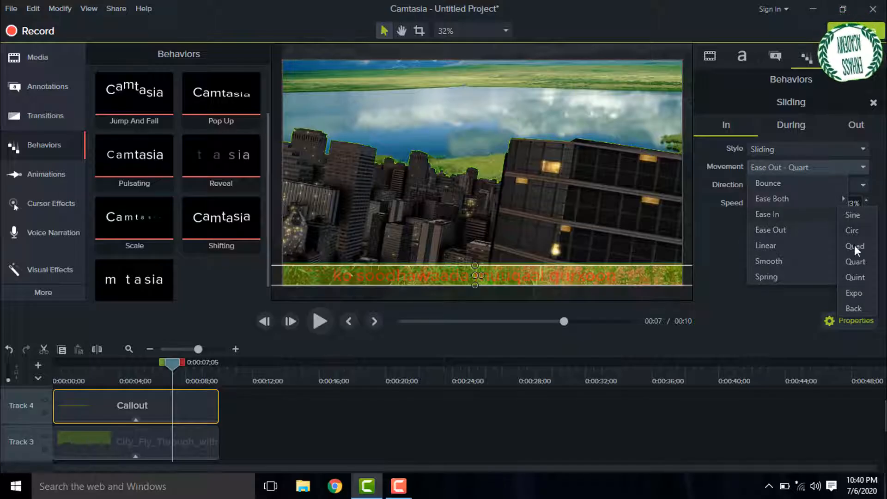
pyautogui.click(853, 229)
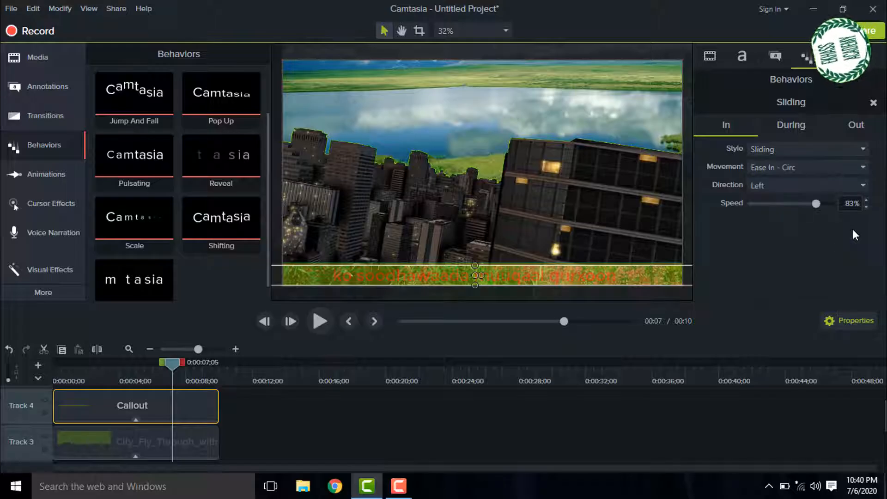
pyautogui.click(858, 182)
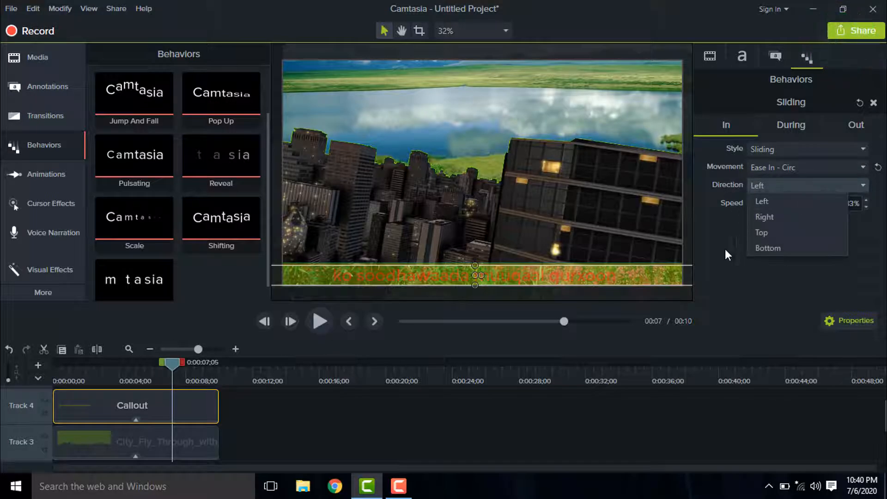
pyautogui.click(767, 216)
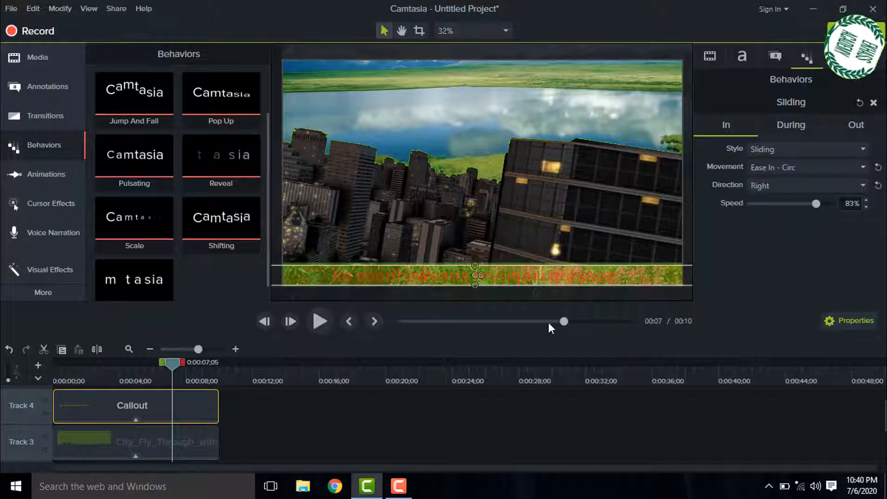
# - Play the timeline from the beginning to preview the sliding text, stop around 8 seconds and select the callout
pyautogui.moveTo(174, 362); pyautogui.dragTo(42, 375)
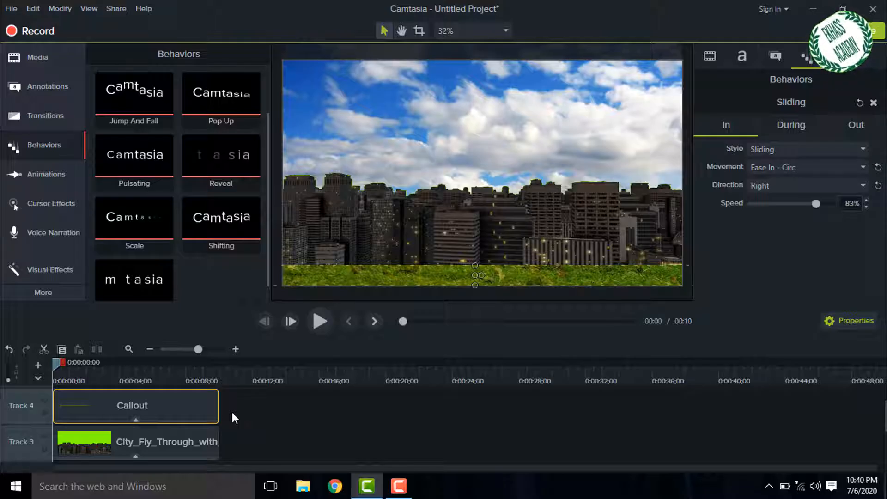
pyautogui.press('space')
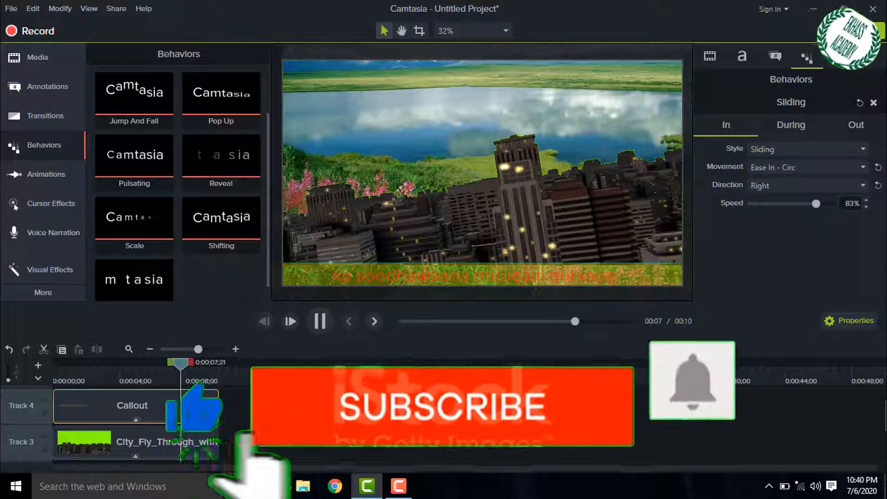
pyautogui.press('space')
pyautogui.click(434, 277)
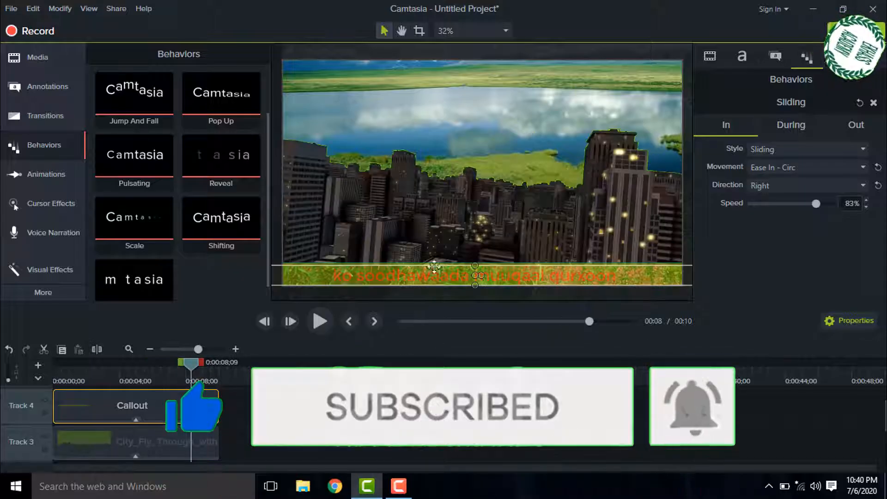